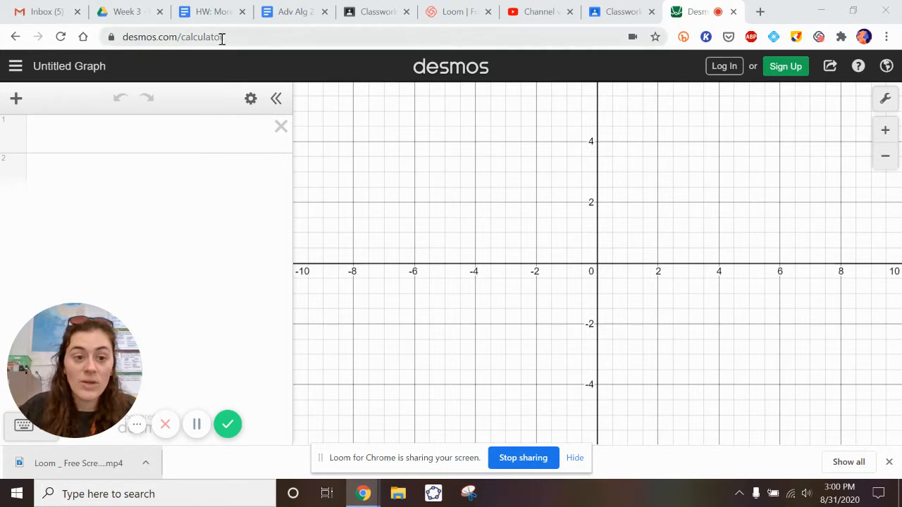
drag(226, 38, 125, 38)
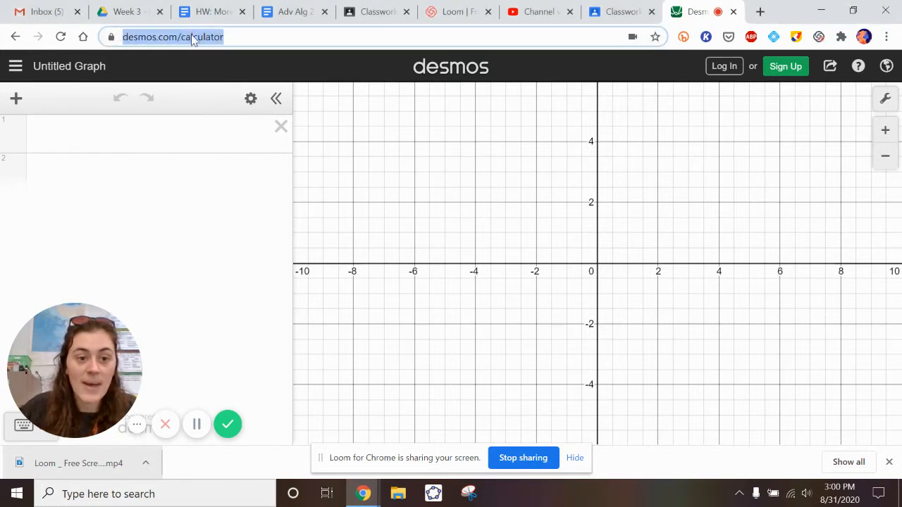
click(237, 41)
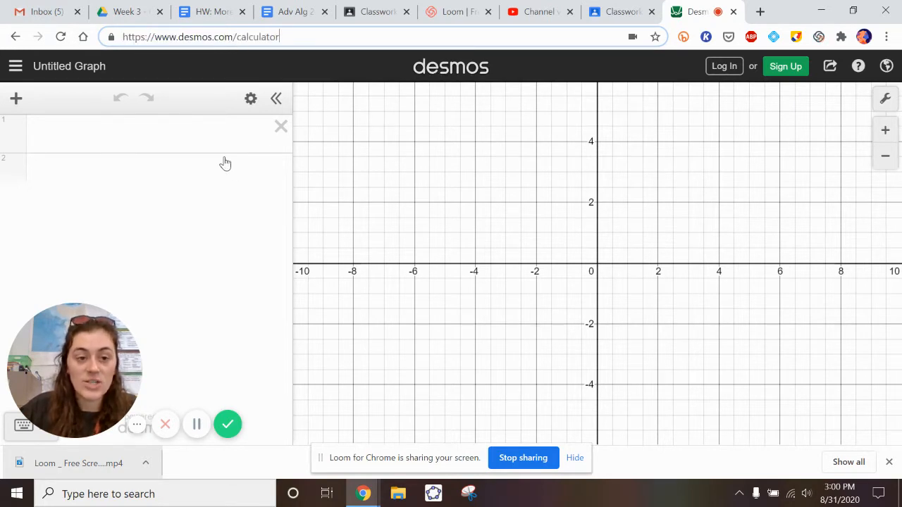
drag(407, 195, 399, 244)
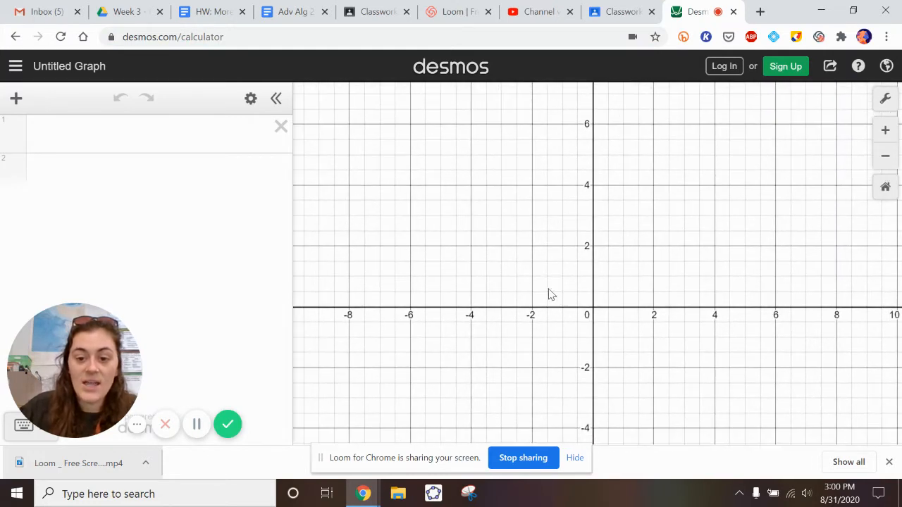
drag(550, 294, 535, 240)
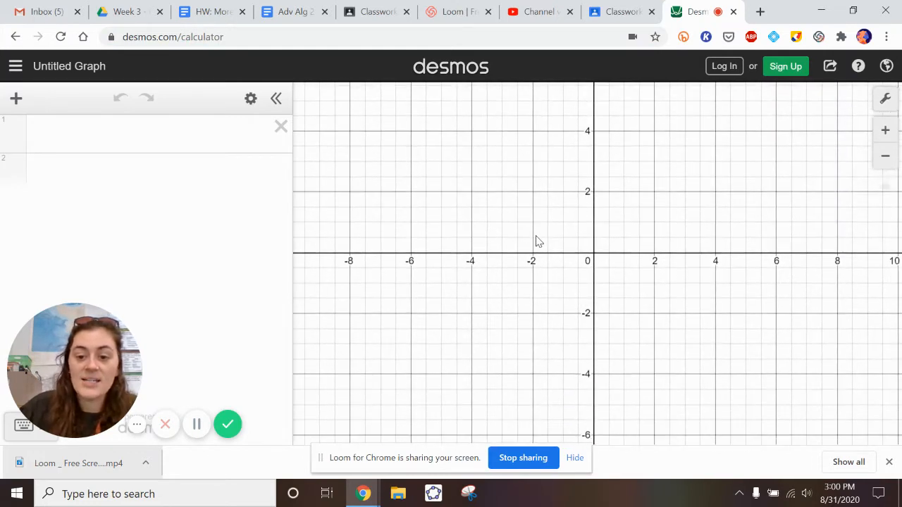
Graph the line y = -3x + 80 as the first expression.
click(194, 140)
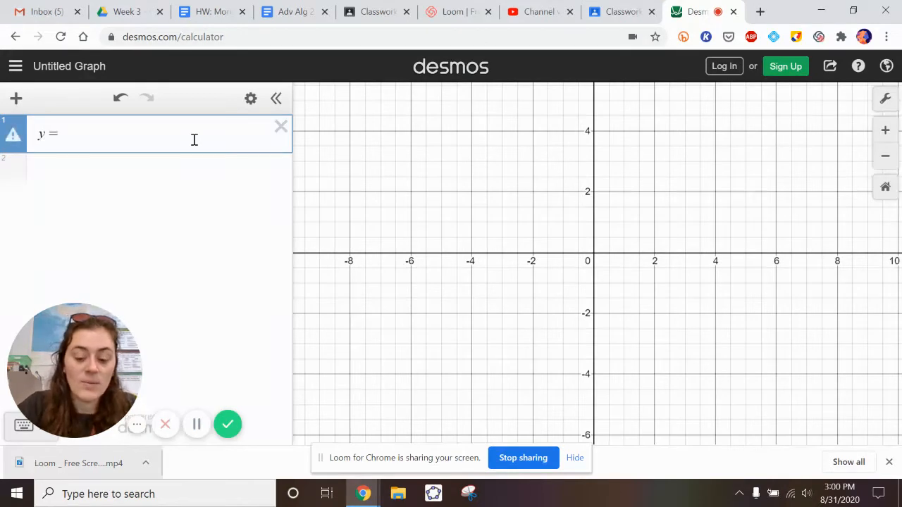
text(y=-3)
text(x)
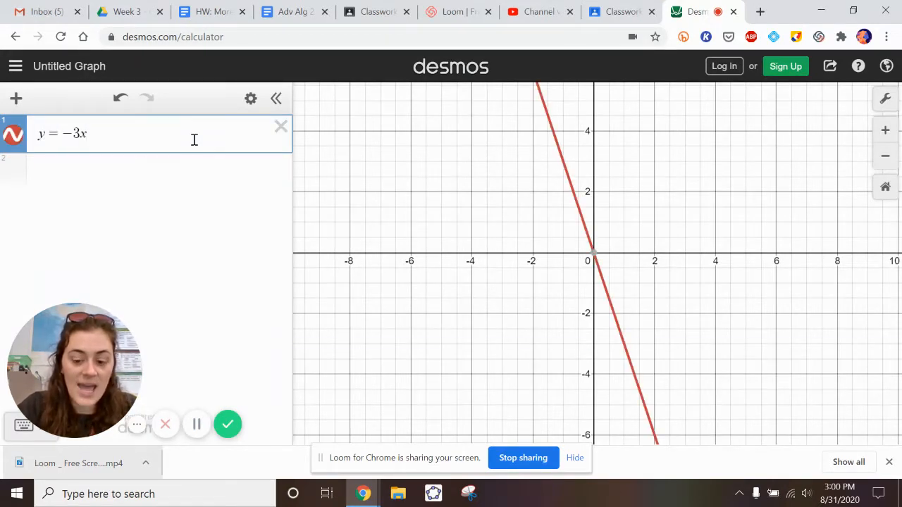
text(+)
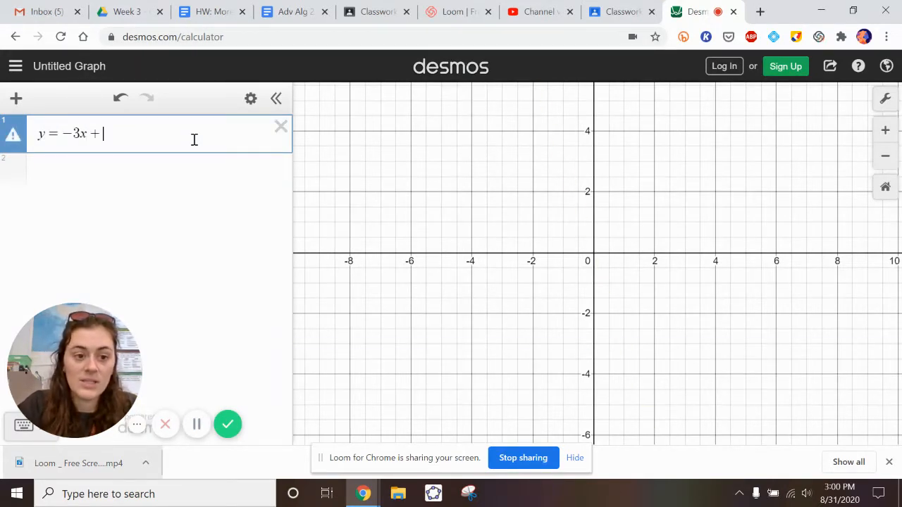
text(80)
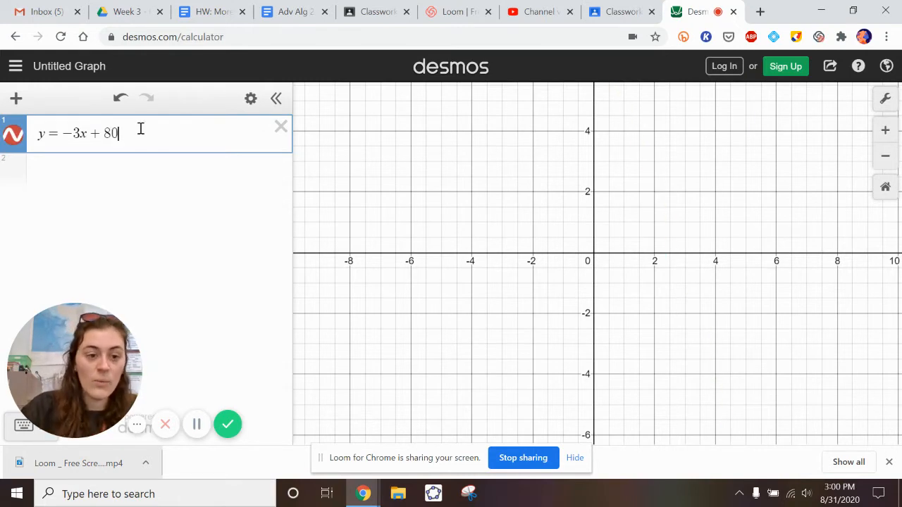
key(BackSpace)
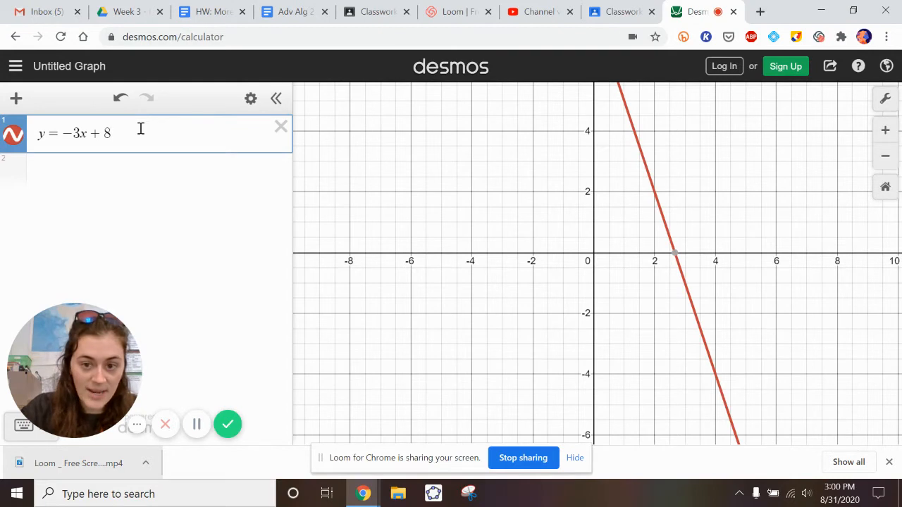
text(0)
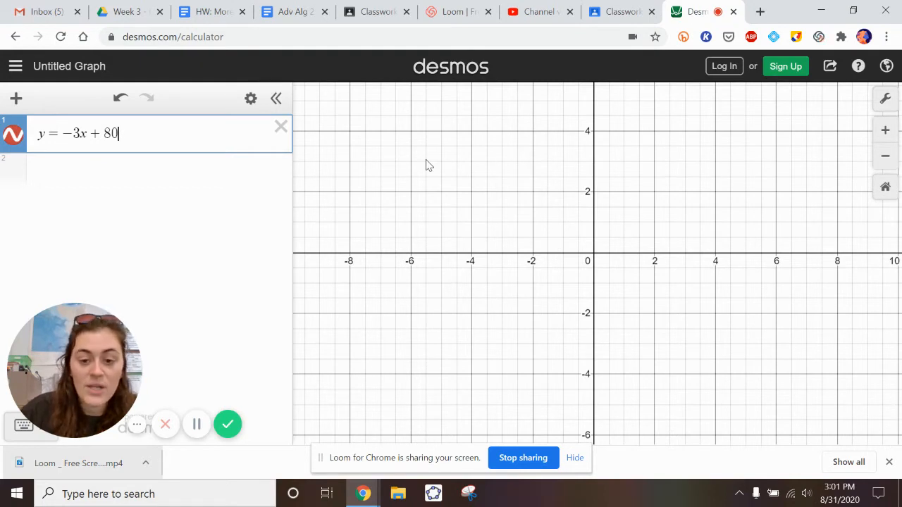
Examine the graphed line at different zoom levels, looking at where it runs relative to both axes.
scroll(431, 165, up, 1)
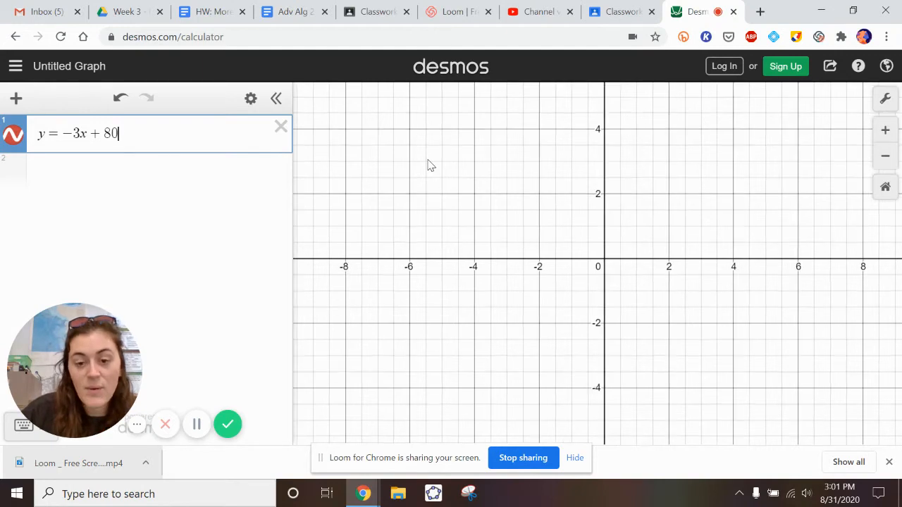
scroll(430, 165, up, 1)
scroll(430, 165, up, 3)
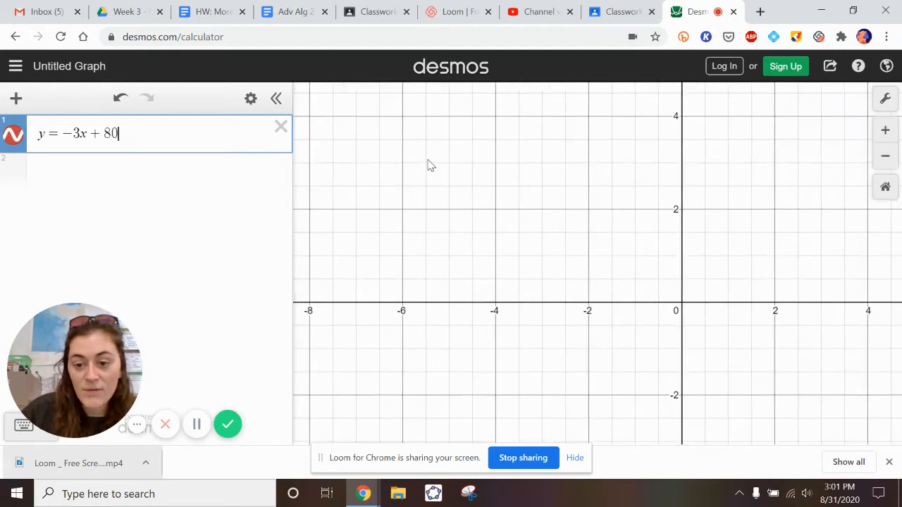
scroll(431, 165, down, 10)
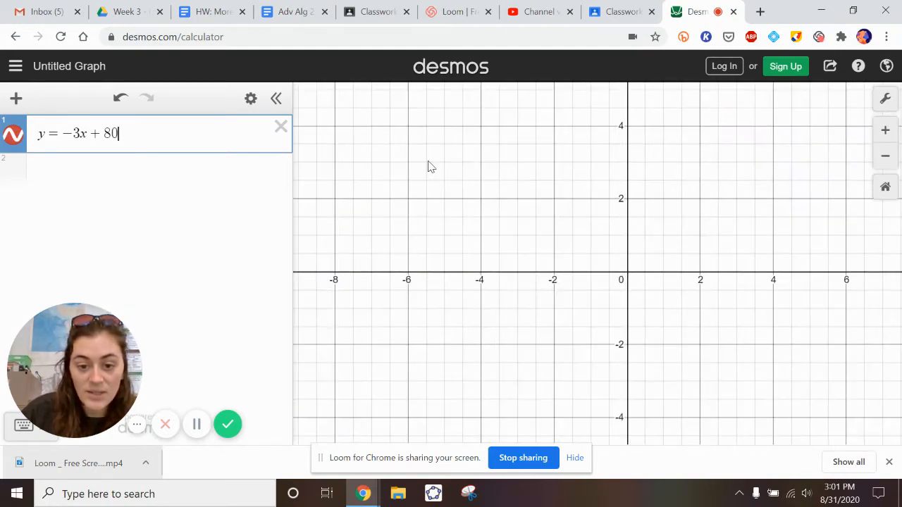
scroll(438, 255, down, 3)
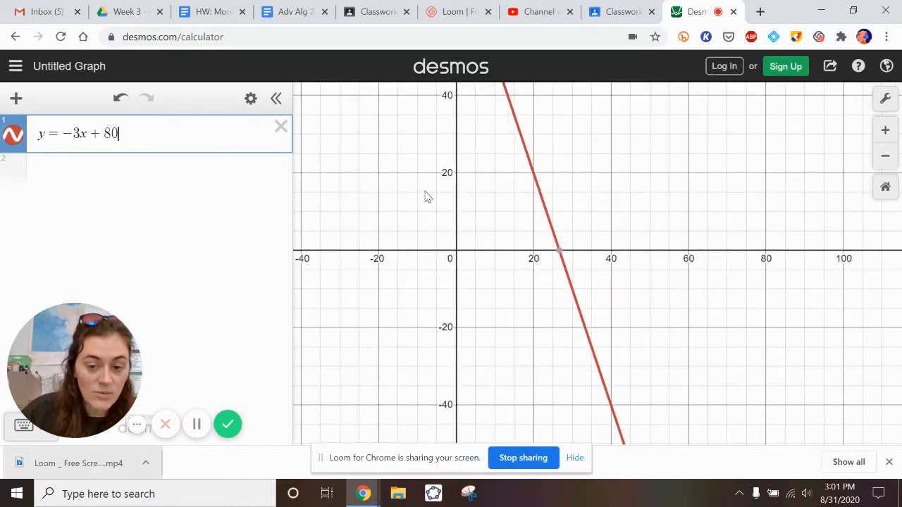
drag(422, 180, 464, 255)
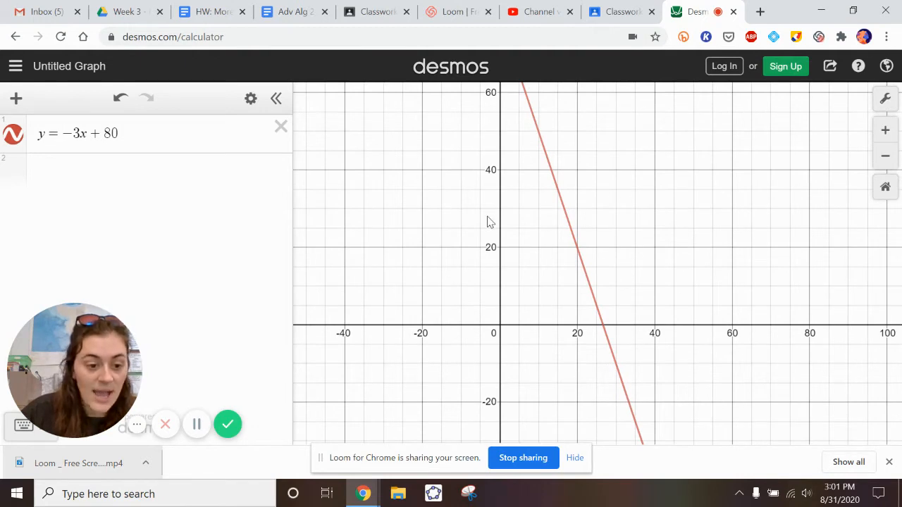
scroll(490, 223, up, 3)
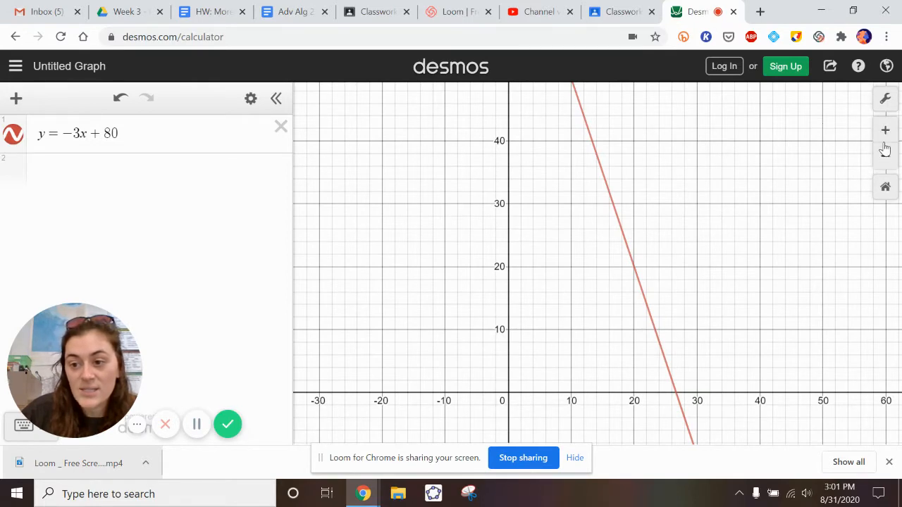
click(881, 156)
click(881, 156)
click(881, 156)
click(881, 157)
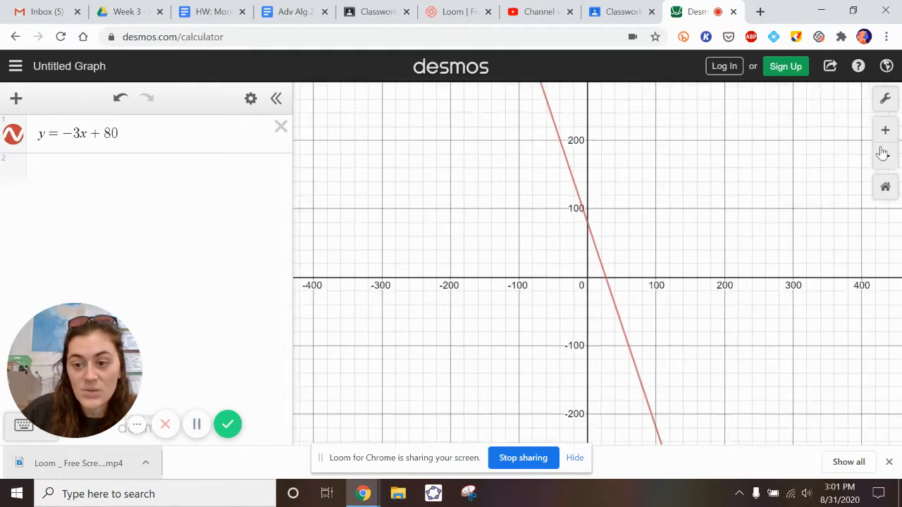
click(882, 138)
click(881, 138)
click(881, 138)
click(881, 139)
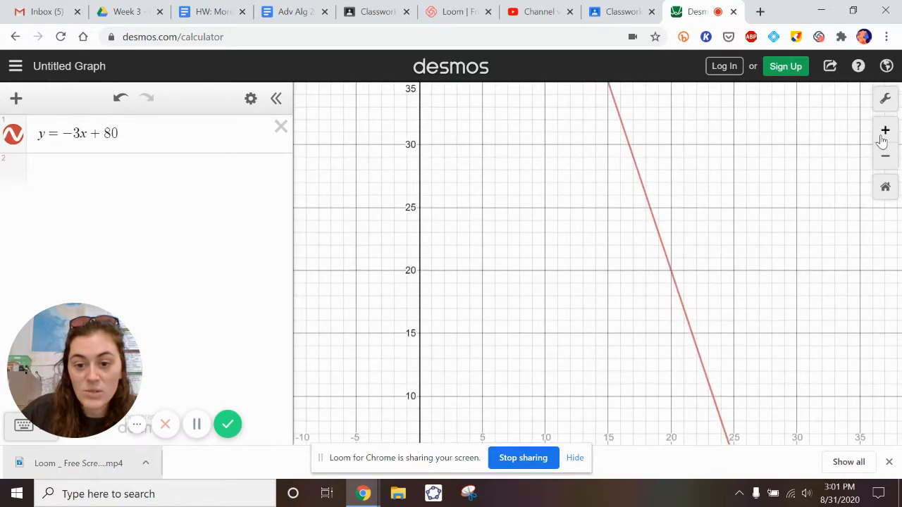
click(879, 156)
drag(766, 264, 809, 215)
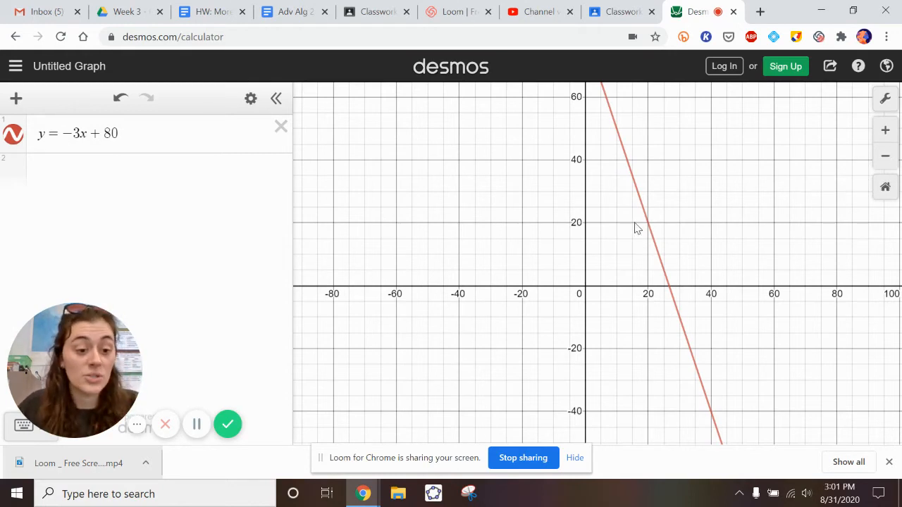
In the graph settings, try hiding the grid, minor gridlines and axis numbers, and turn each of them back on.
click(886, 102)
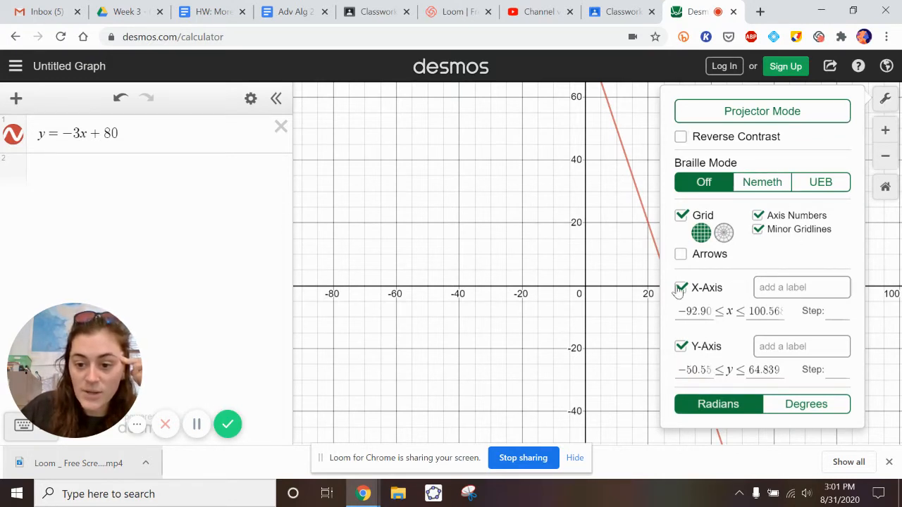
click(680, 216)
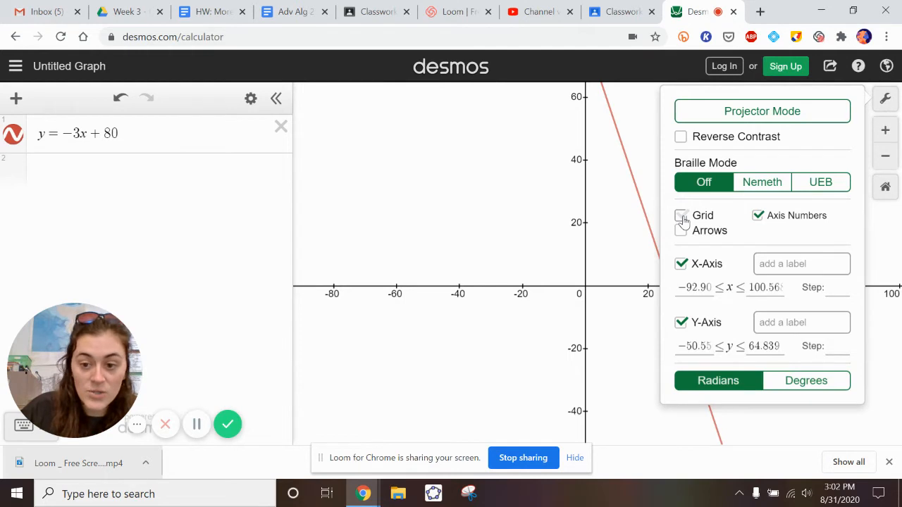
click(680, 215)
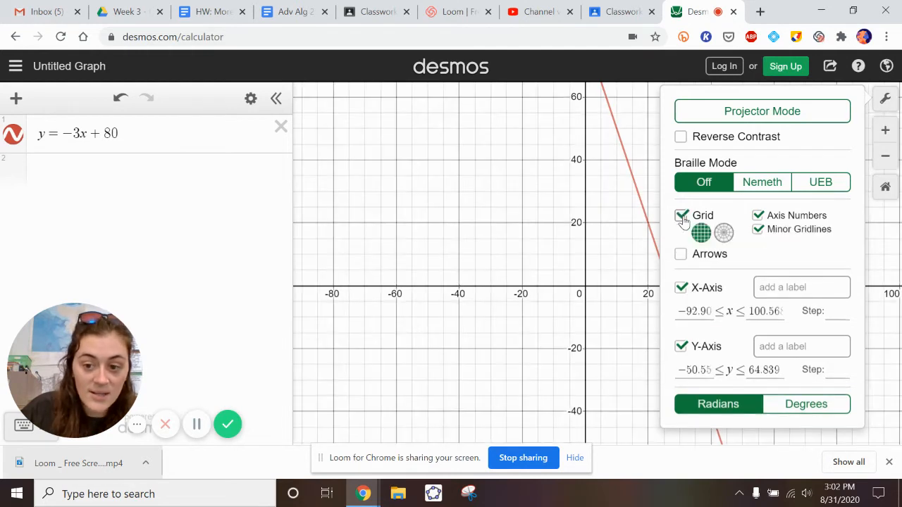
click(758, 229)
click(758, 229)
click(758, 227)
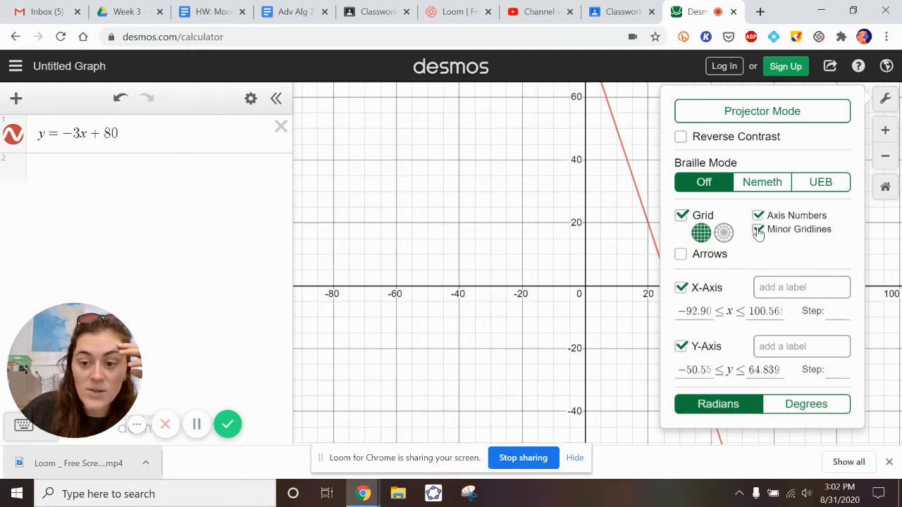
click(758, 216)
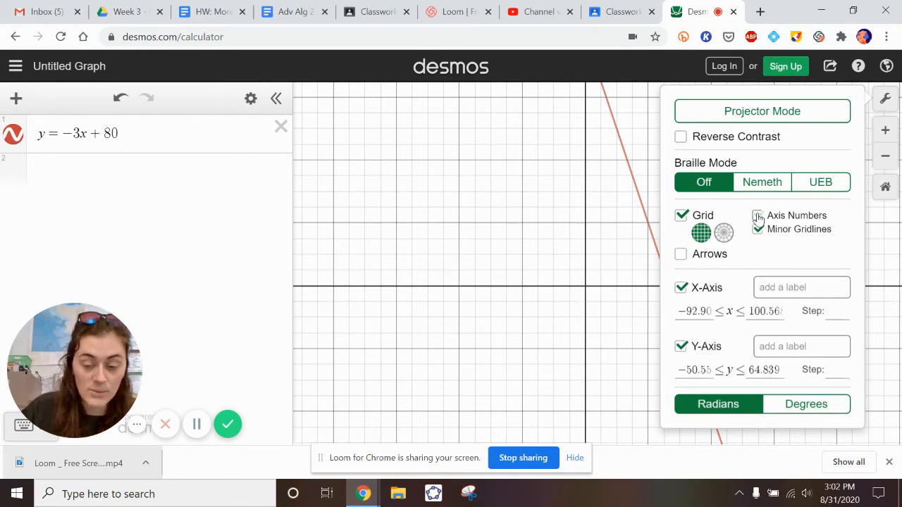
click(757, 216)
click(758, 230)
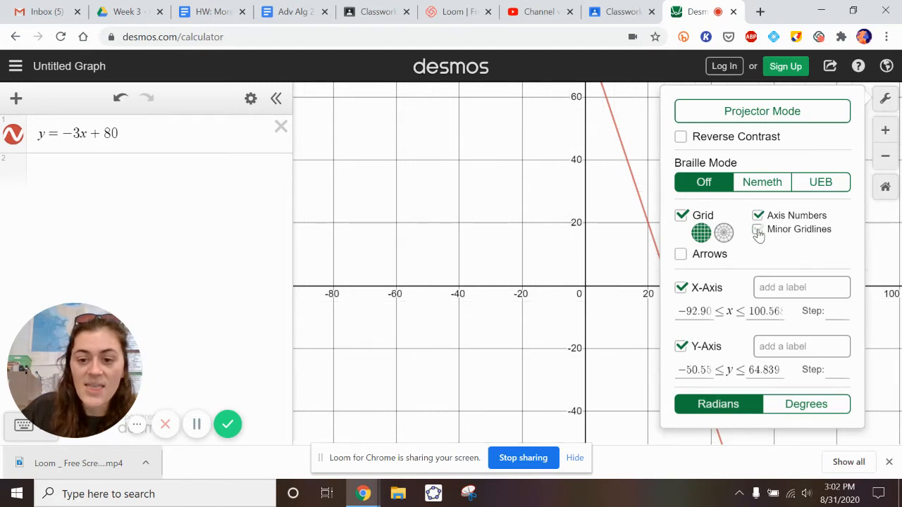
click(758, 230)
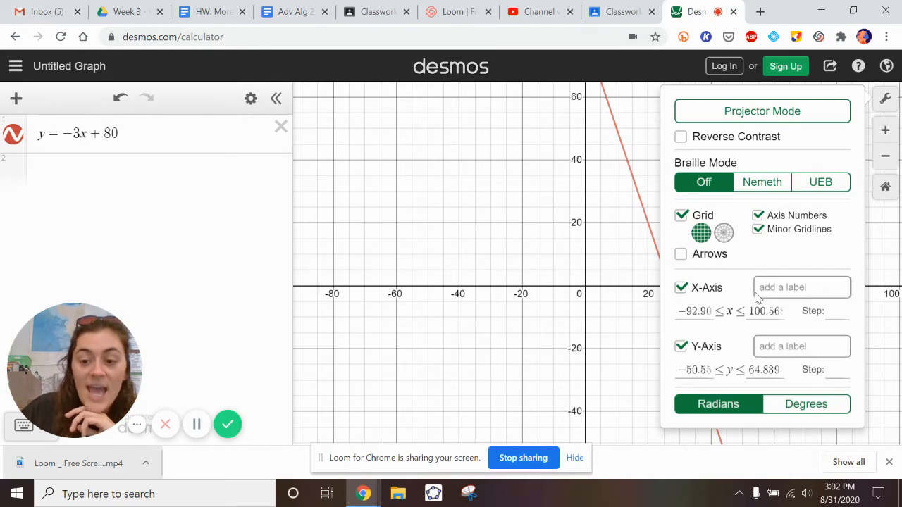
Label the x-axis "x" and the y-axis "y".
click(768, 288)
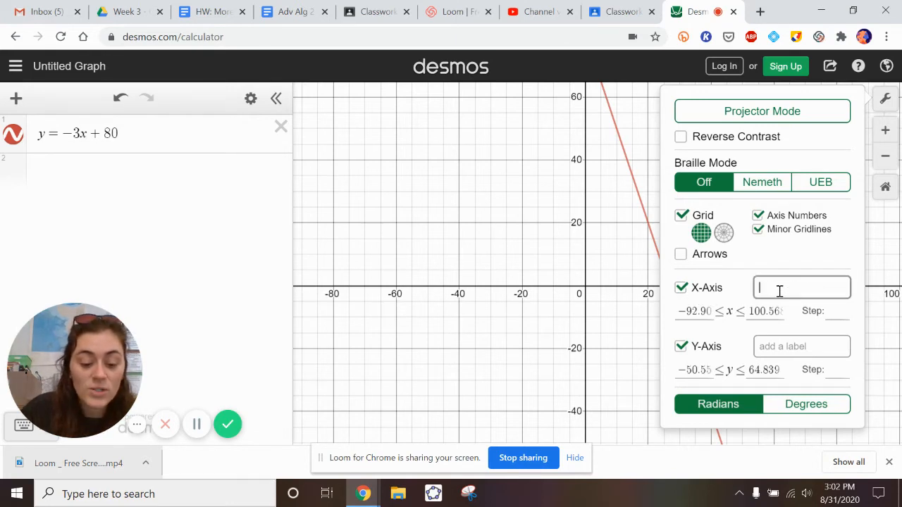
click(782, 343)
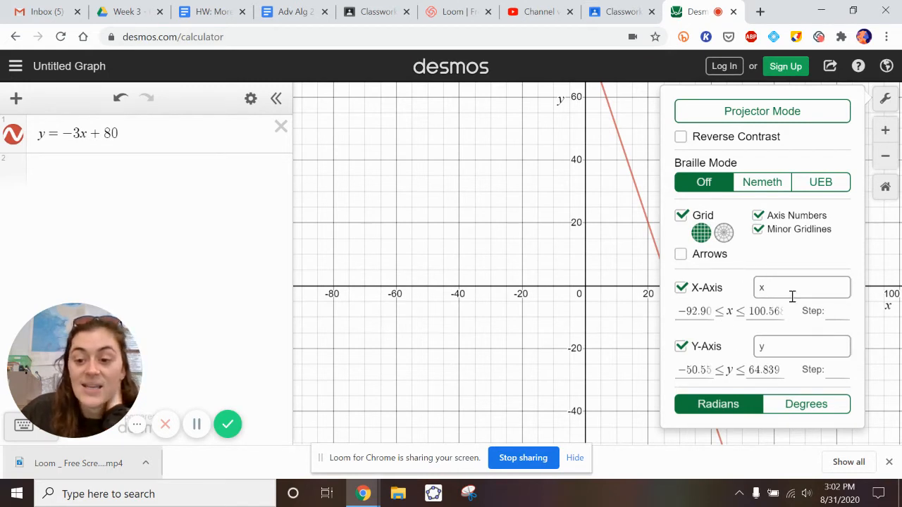
Try "minutes of running" as the x-axis label, and set the label back to "x".
drag(776, 288, 752, 293)
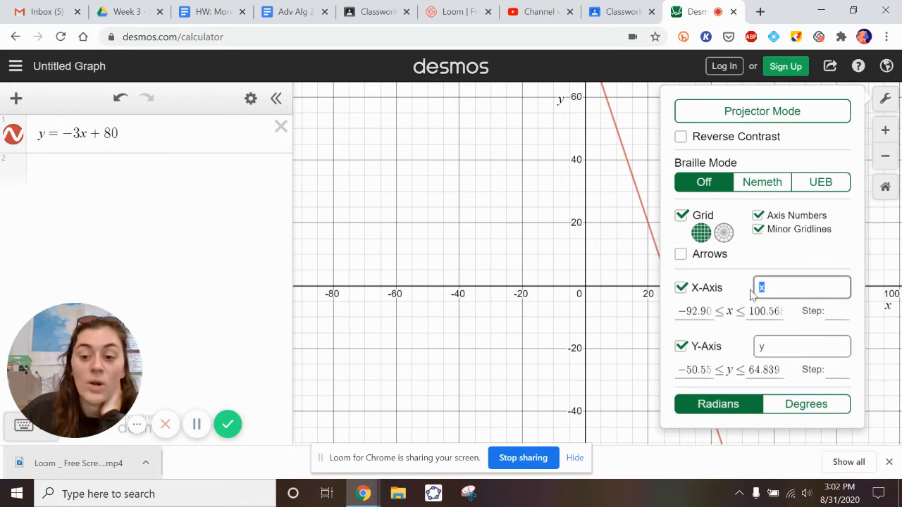
text(minut)
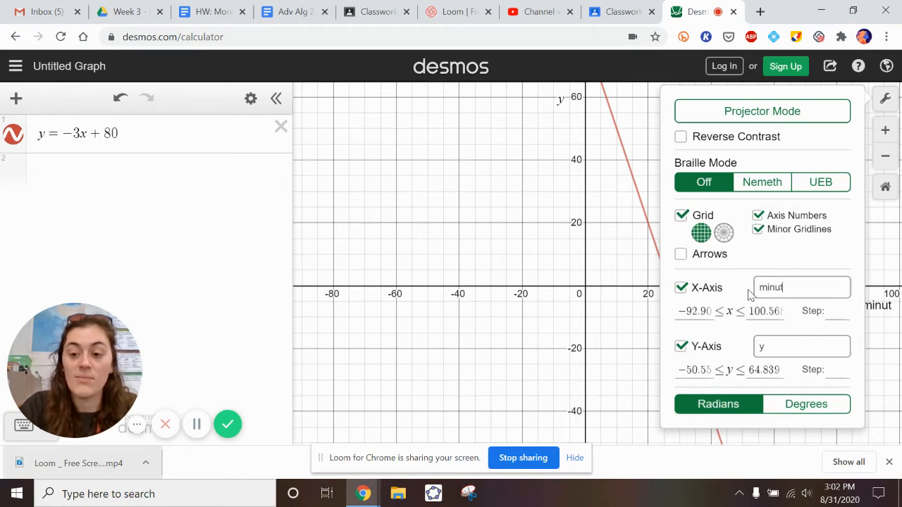
text(es of run)
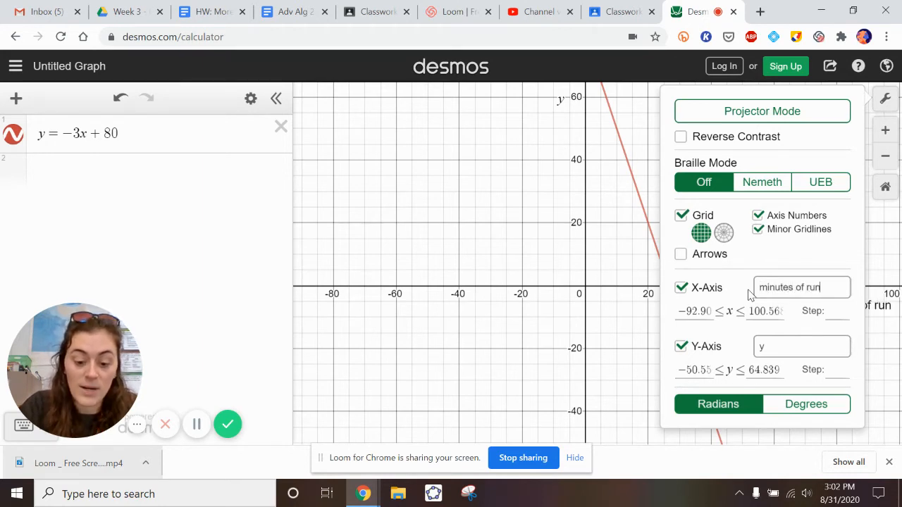
text(ning (secon)
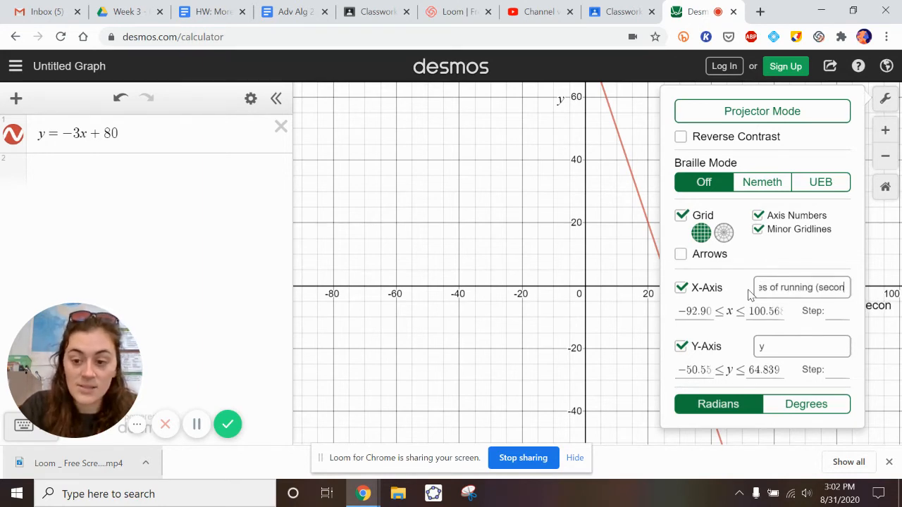
key(BackSpace)
key(BackSpace)
key(BackSpace)
key(BackSpace)
key(BackSpace)
key(BackSpace)
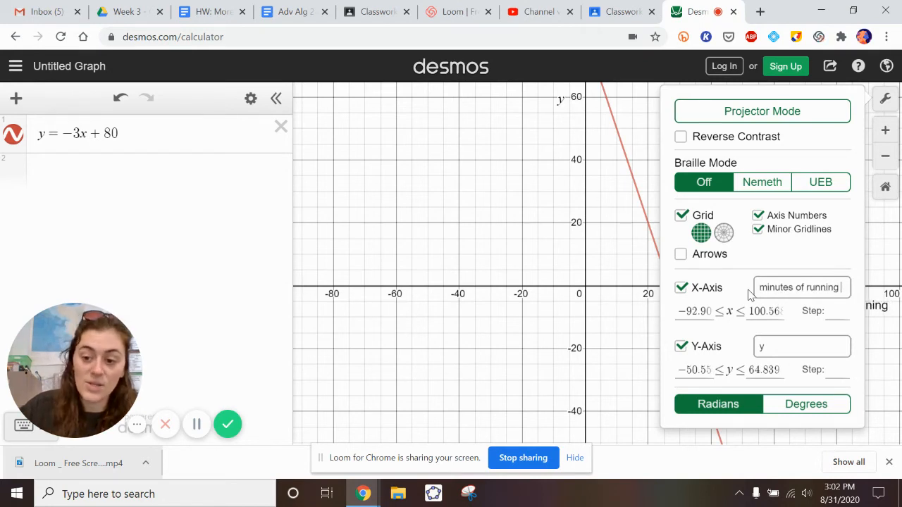
drag(833, 296, 653, 276)
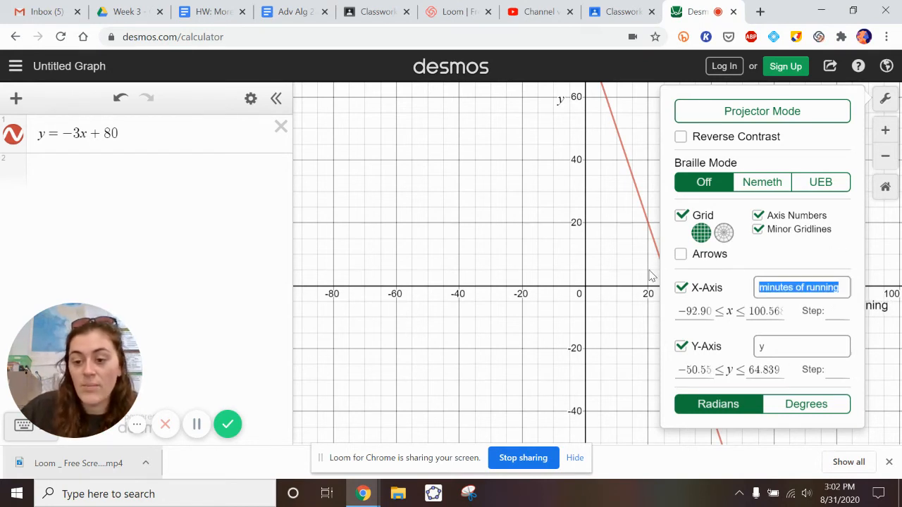
text(x)
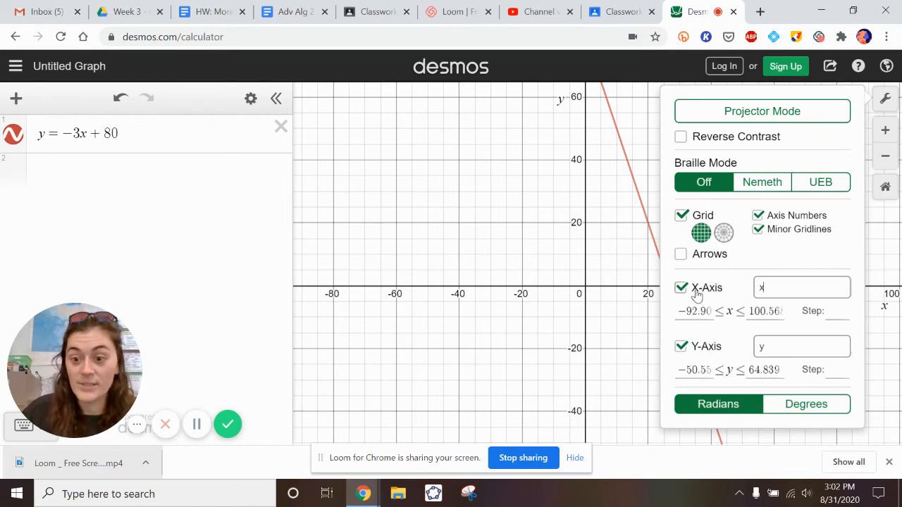
Set the x-axis range of the graph from -10 to 10.
click(703, 312)
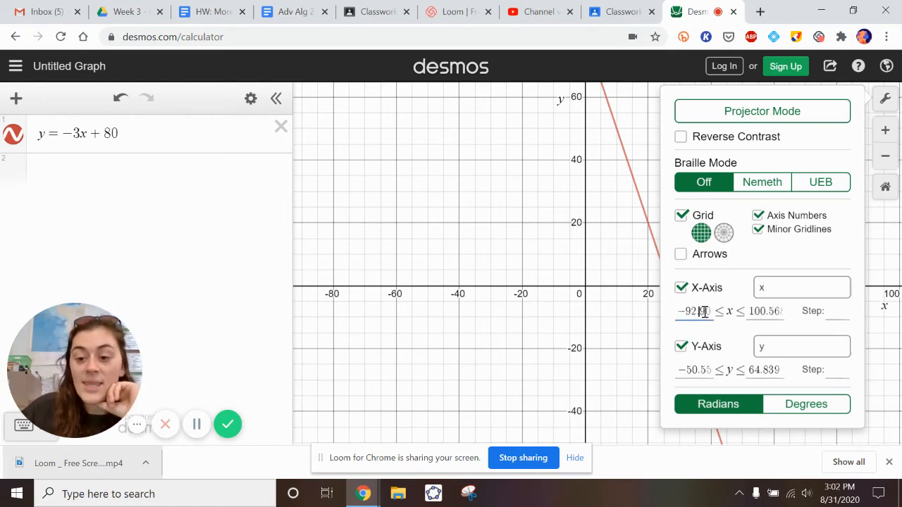
click(753, 312)
click(698, 314)
click(769, 313)
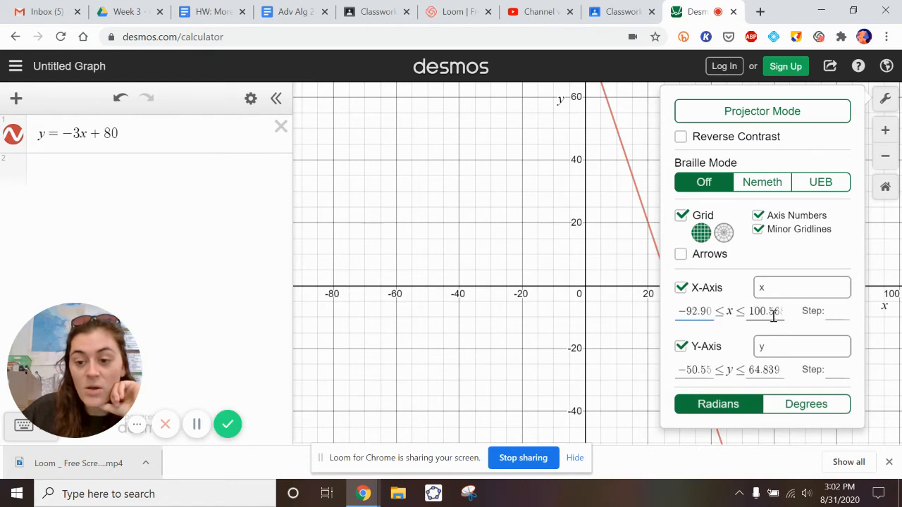
click(686, 313)
drag(710, 311, 640, 318)
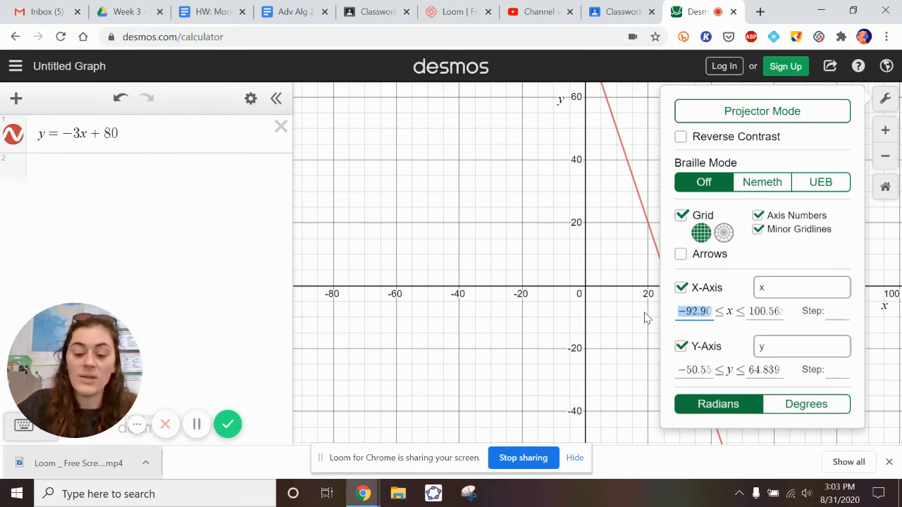
text(-)
text(10)
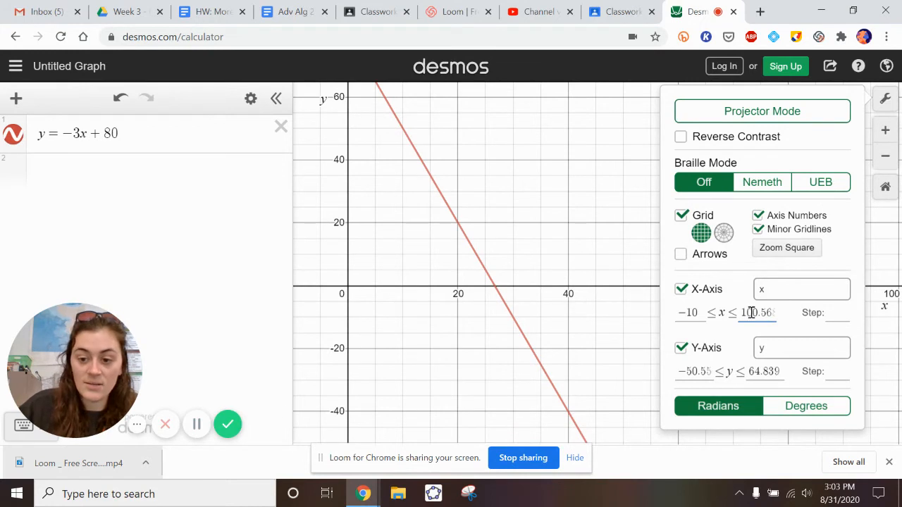
drag(745, 312, 827, 316)
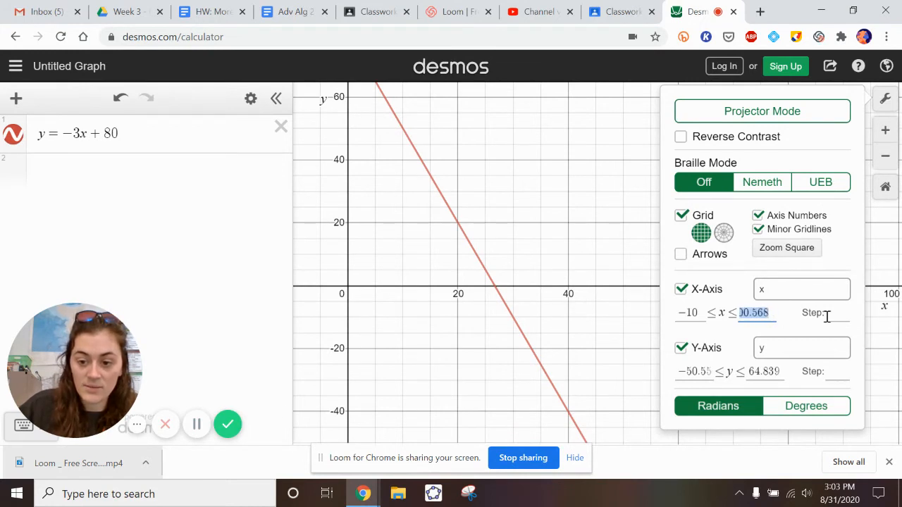
text(10)
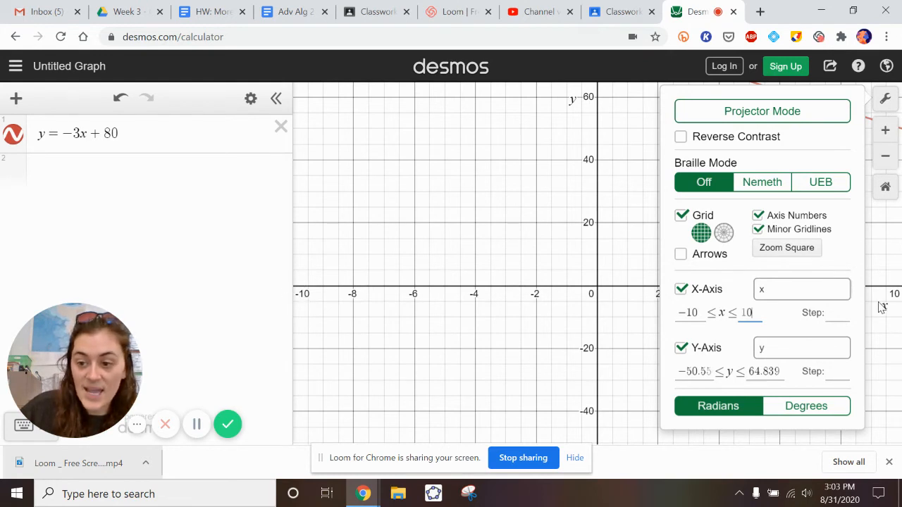
Try a step of 1 for the x-axis numbering and view the graph with it.
click(832, 313)
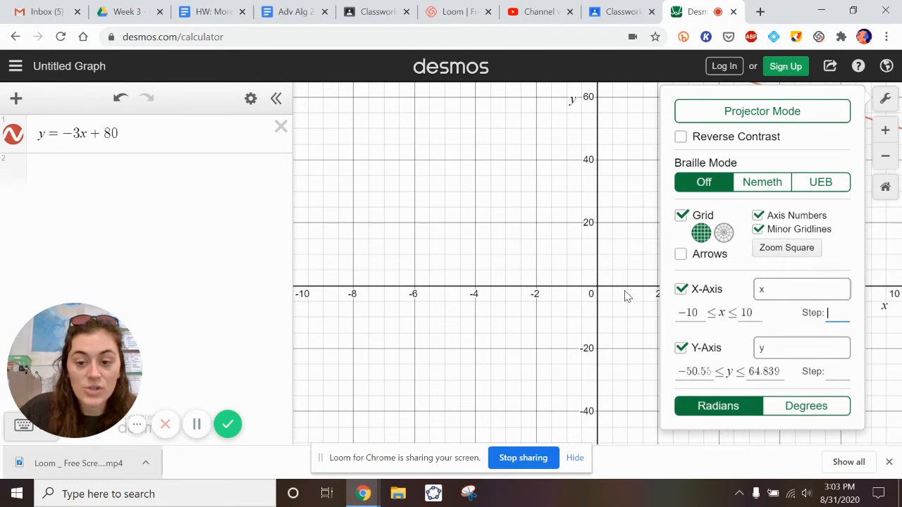
drag(650, 303, 555, 296)
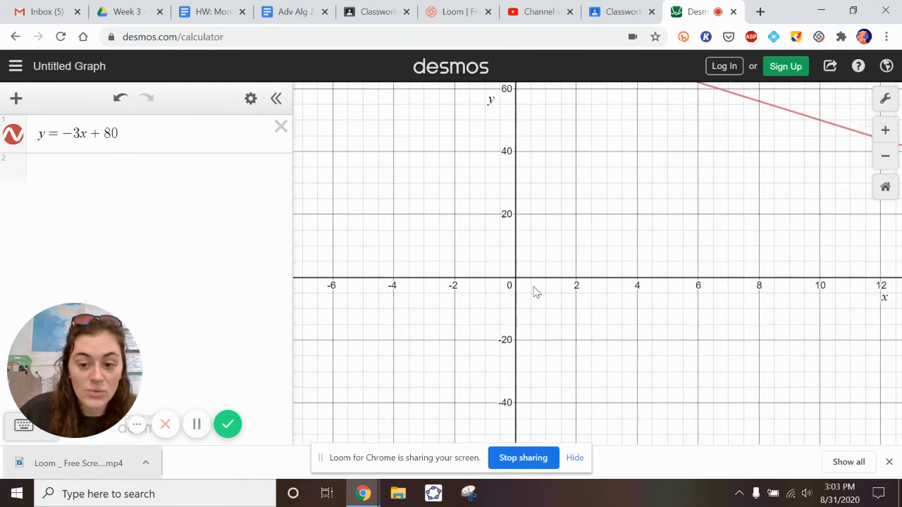
drag(525, 291, 608, 290)
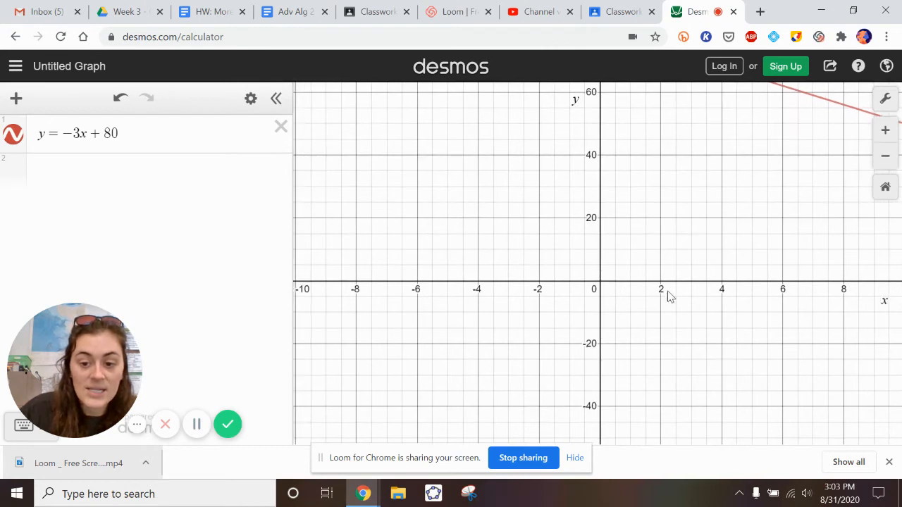
click(884, 98)
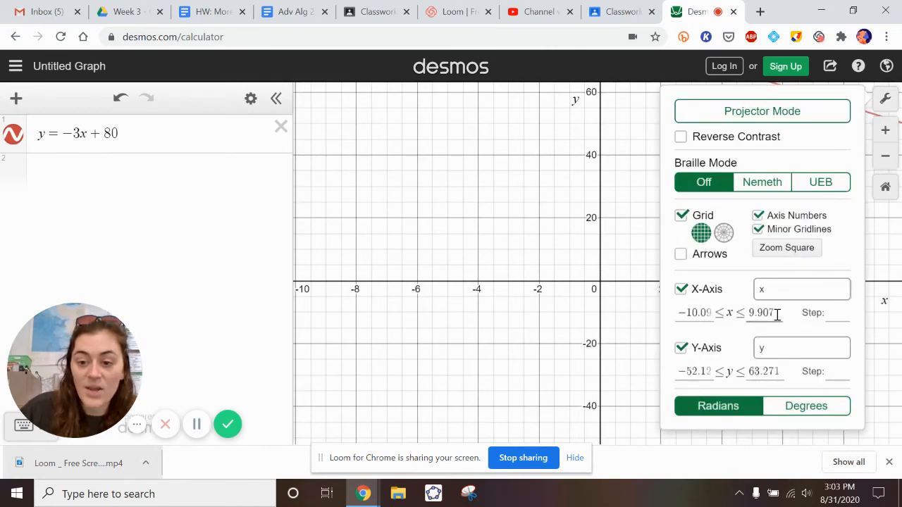
text(1)
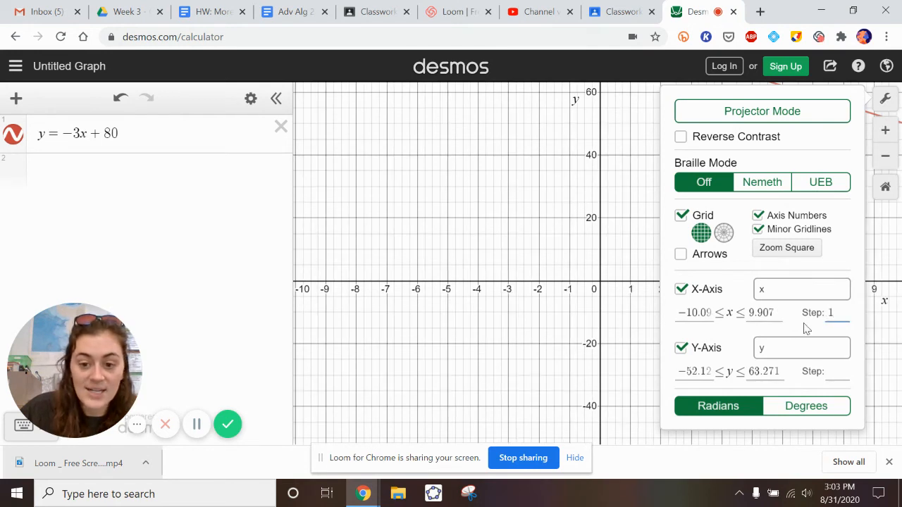
click(641, 332)
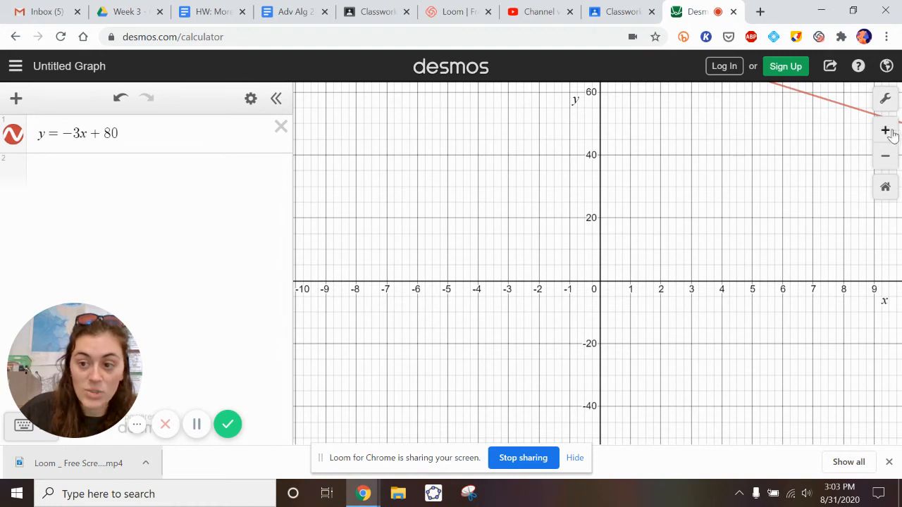
Set the x-axis step to 2 in the graph settings.
click(884, 98)
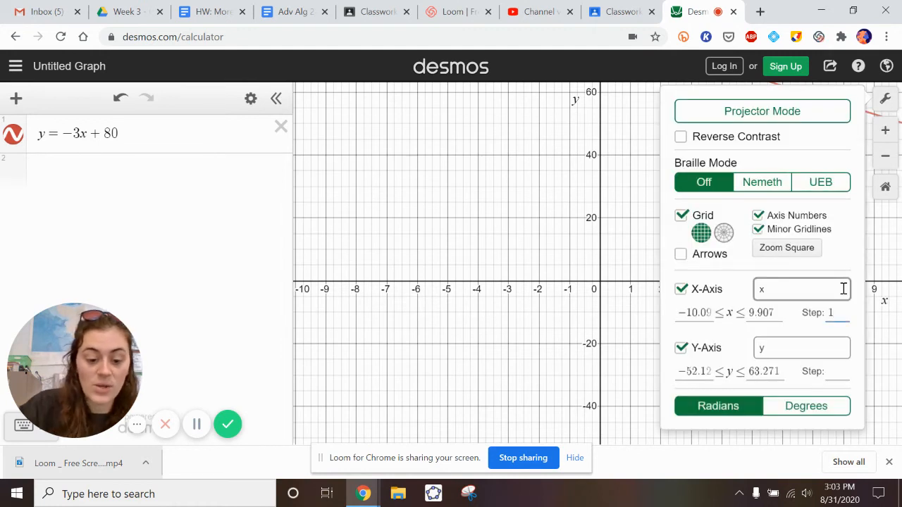
key(BackSpace)
text(2)
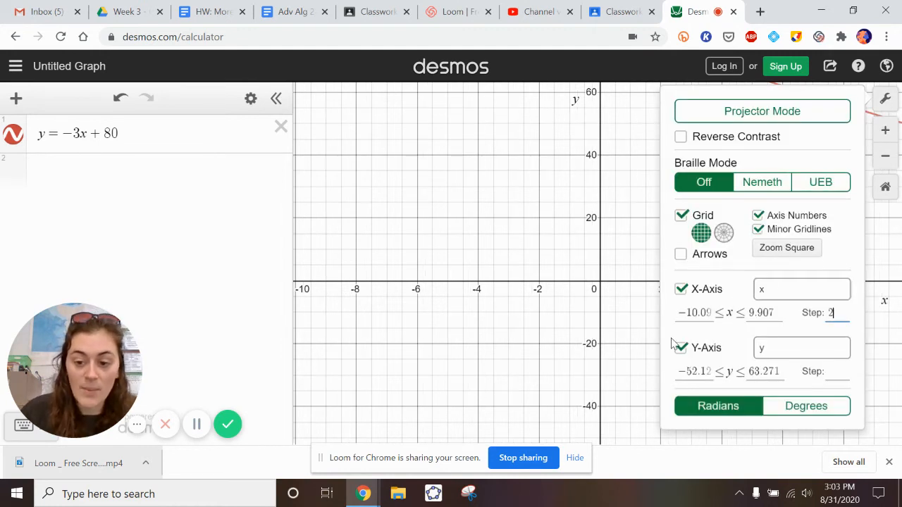
Set the y-axis range of the graph from 0 to 100.
click(705, 373)
drag(710, 369, 603, 361)
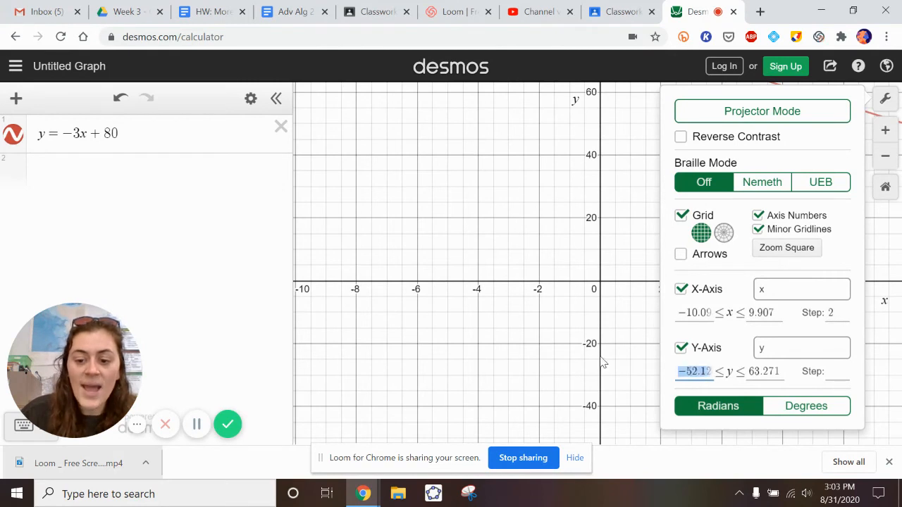
text(0)
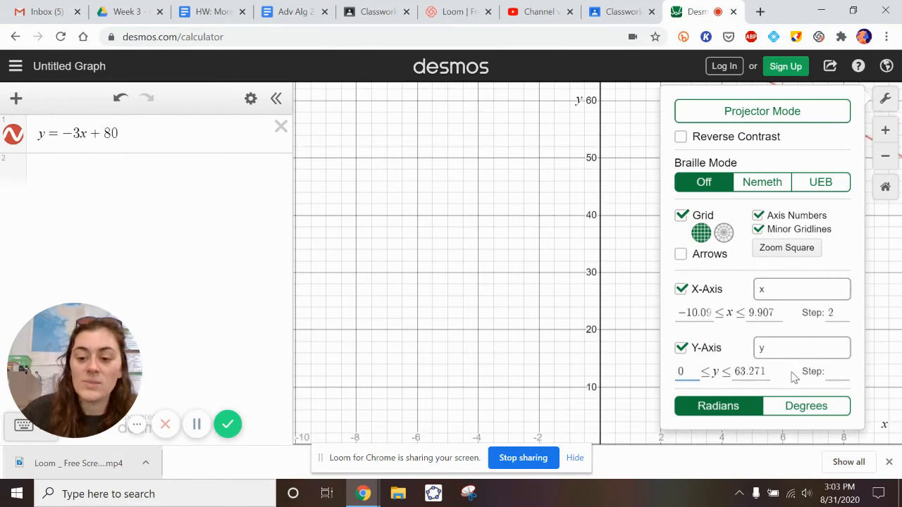
drag(767, 371, 712, 368)
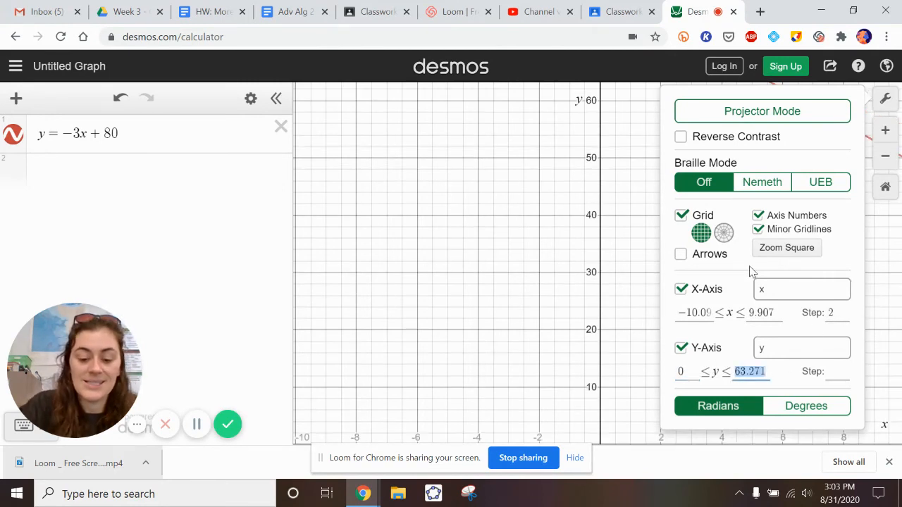
text(100)
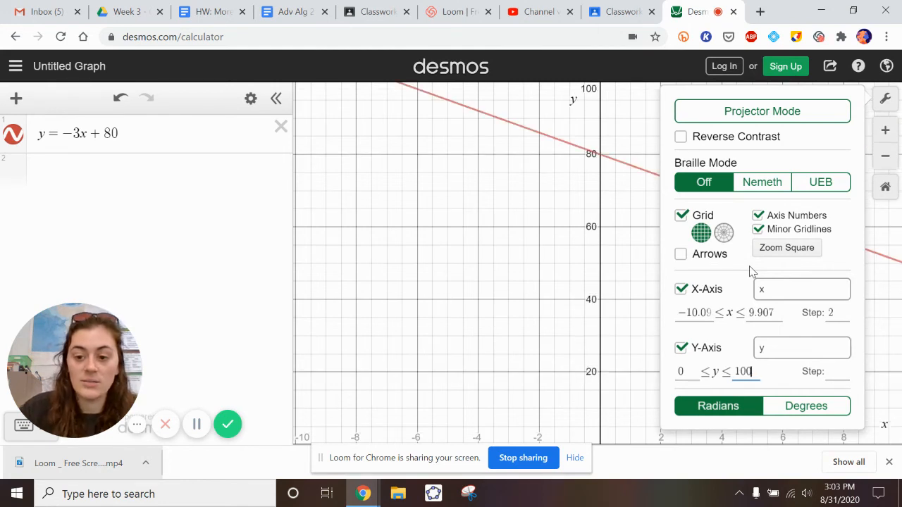
Set the y-axis step to 30 and close the graph settings.
click(830, 374)
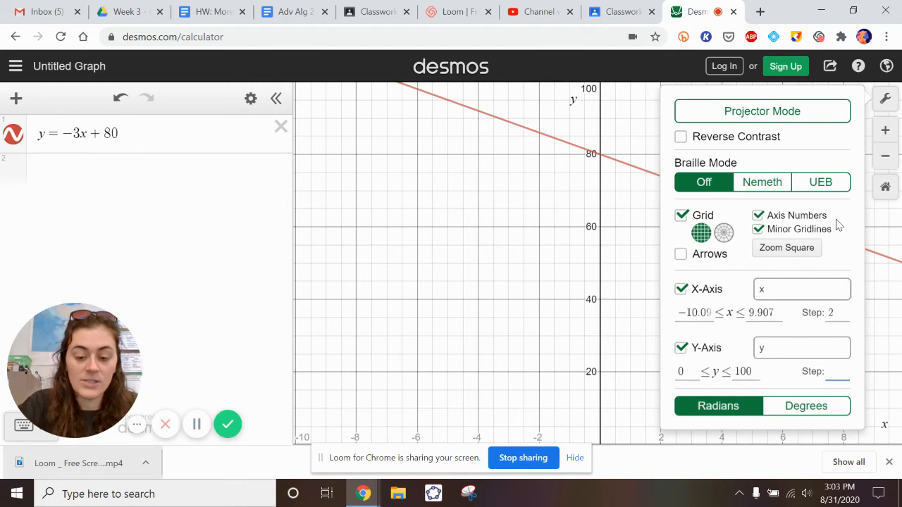
text(30)
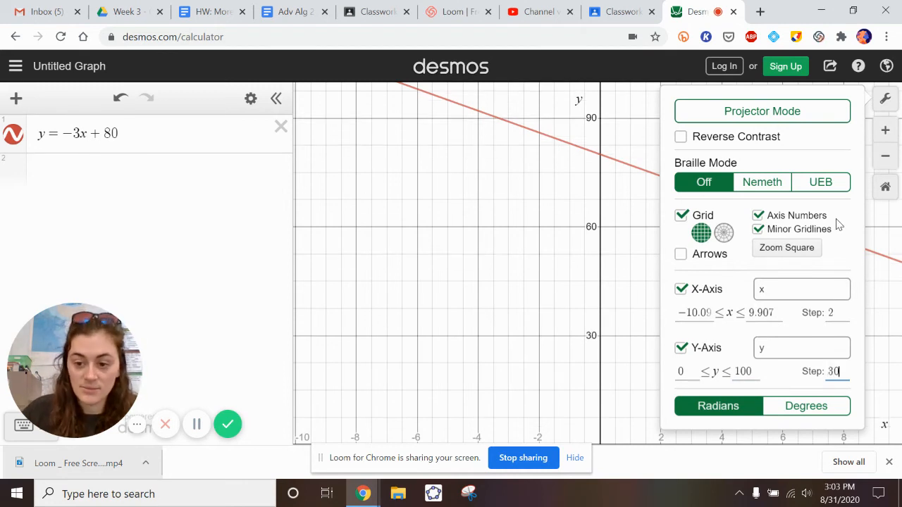
click(488, 280)
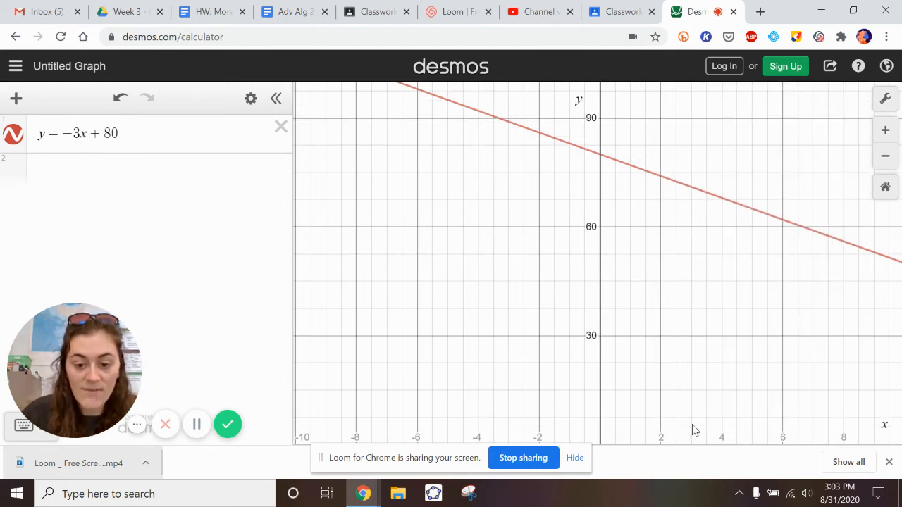
Examine the line and the axis numbering at different zoom levels, including where the line crosses both axes.
scroll(499, 261, down, 2)
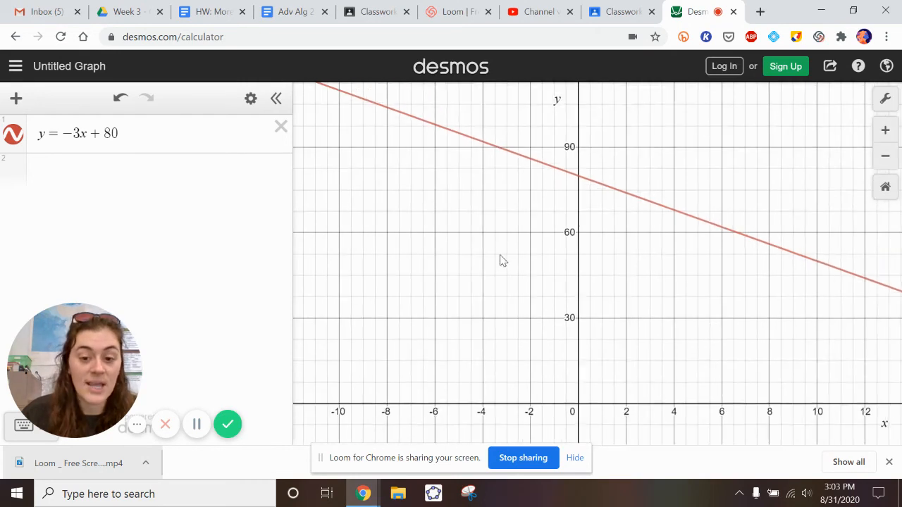
scroll(501, 260, down, 4)
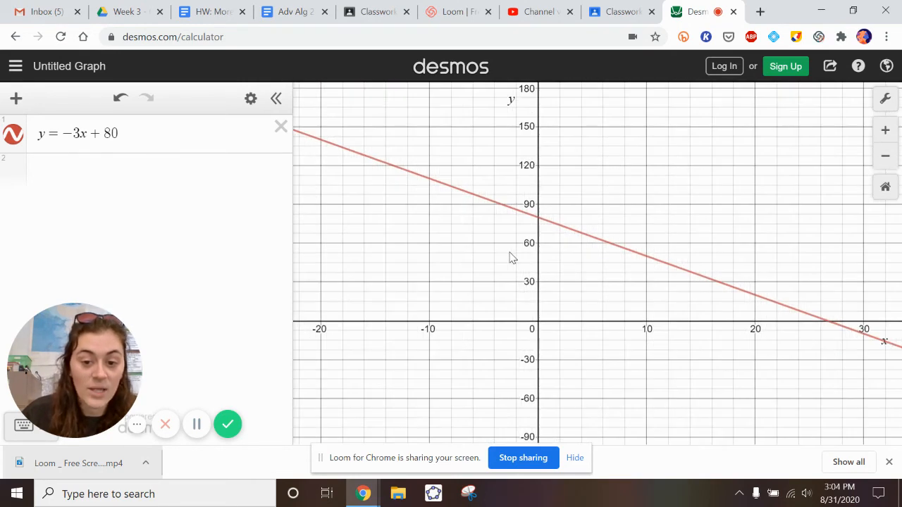
scroll(512, 258, down, 2)
drag(455, 232, 553, 270)
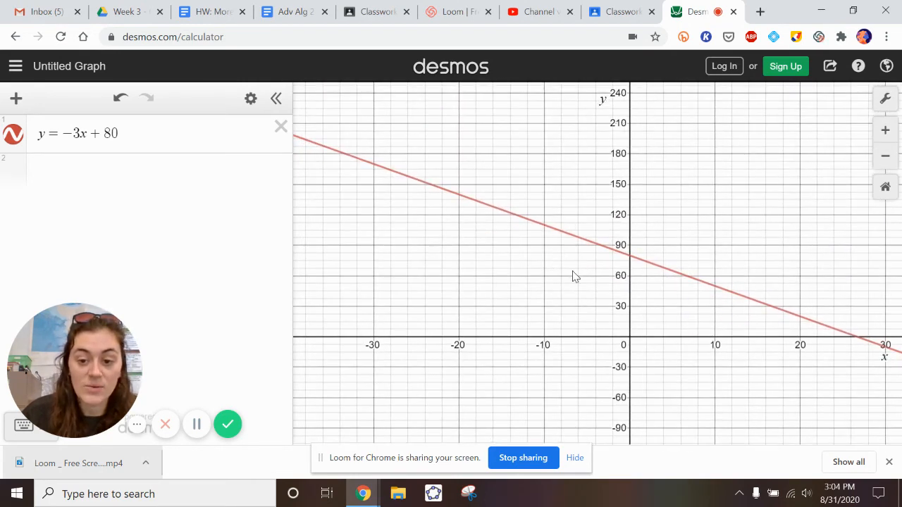
scroll(575, 275, down, 2)
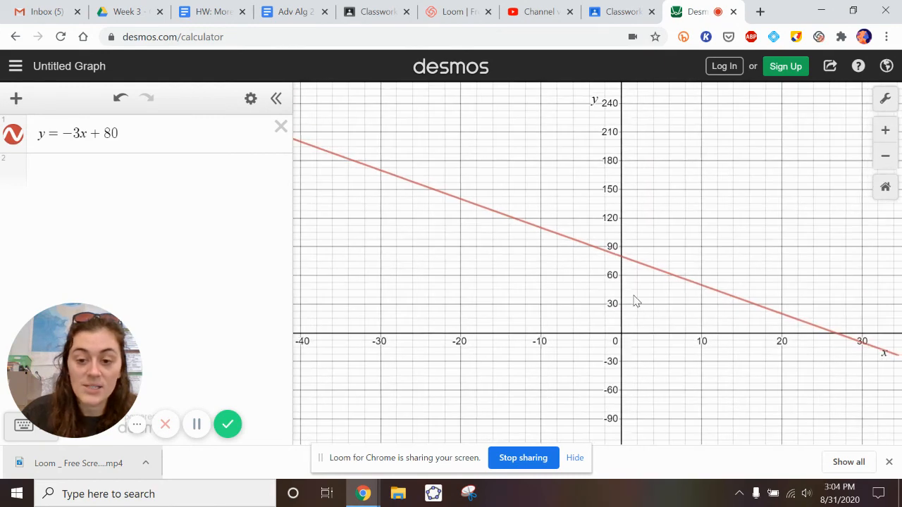
drag(633, 300, 431, 290)
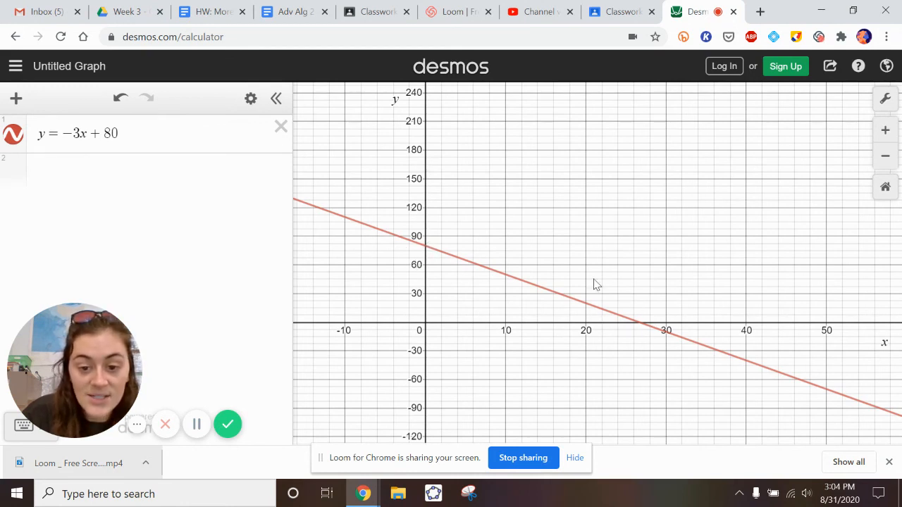
mouse_move(579, 224)
mouse_down()
mouse_move(610, 247)
mouse_move(586, 237)
mouse_up()
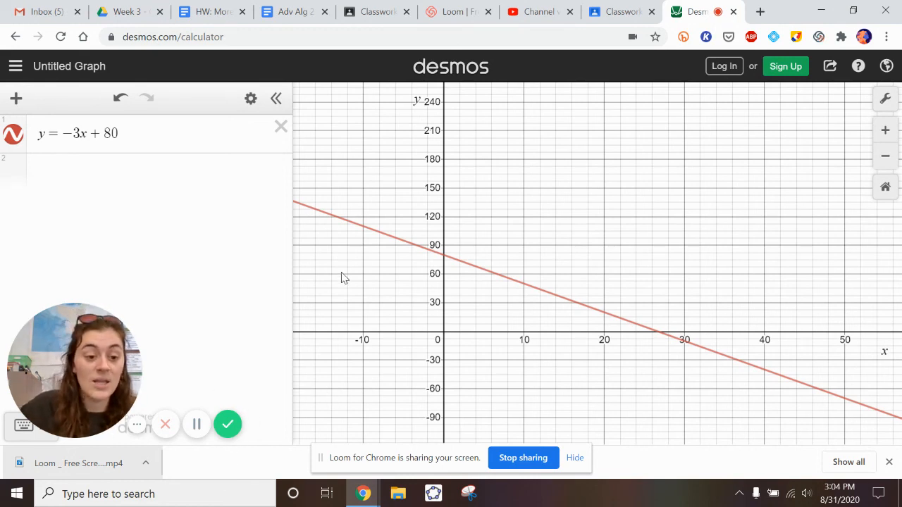
scroll(343, 270, down, 10)
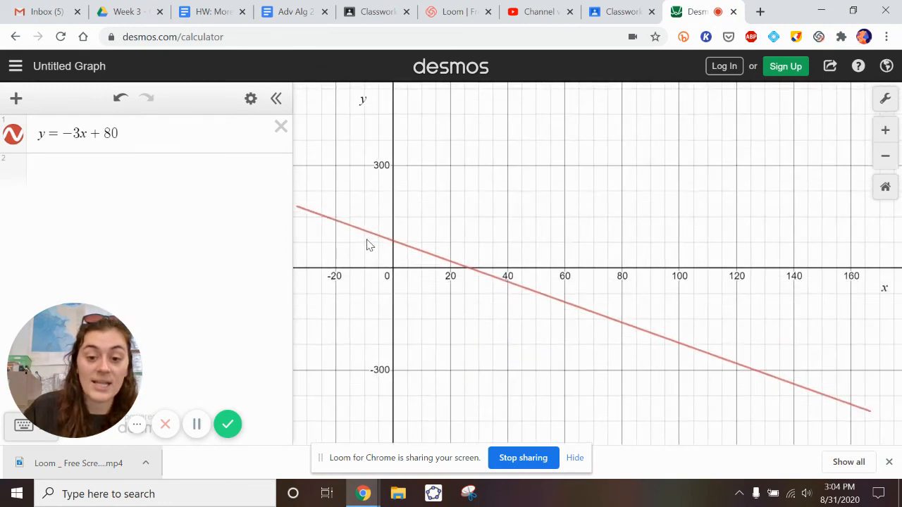
scroll(361, 248, down, 4)
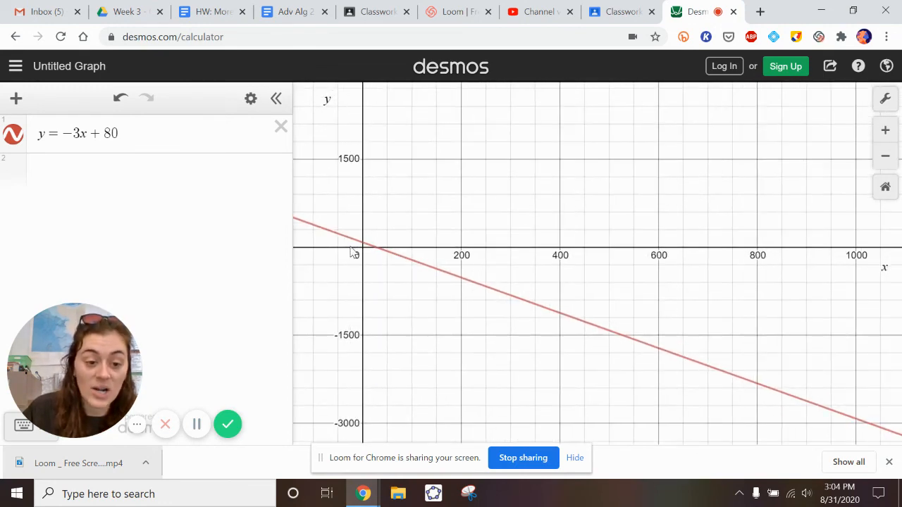
scroll(353, 252, up, 12)
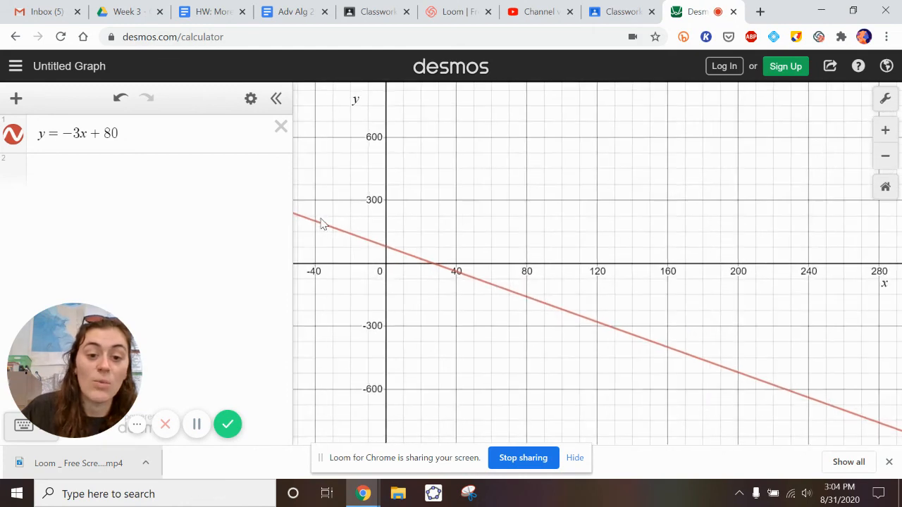
scroll(320, 223, up, 4)
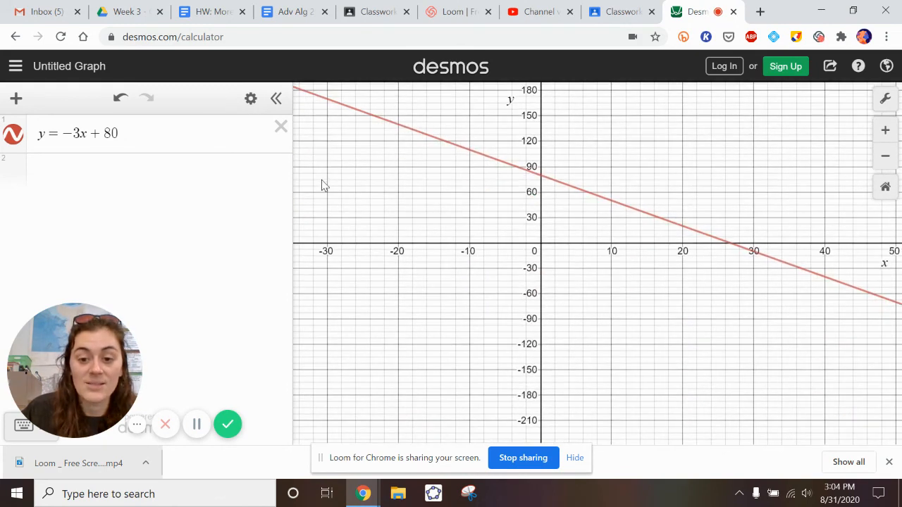